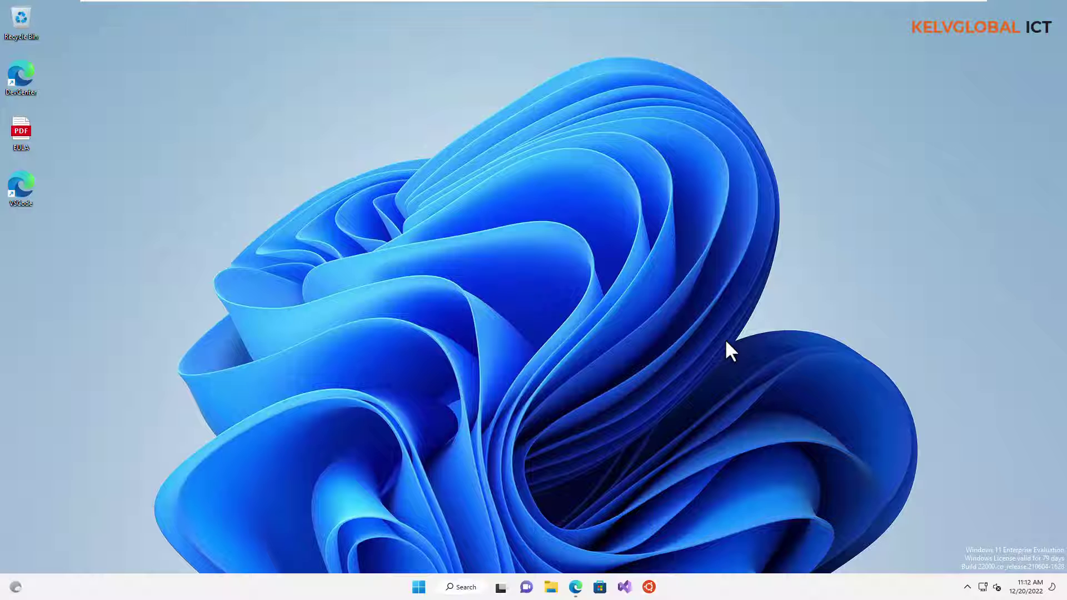
Step: Open Canva's templates page in Edge and search for 'desktop wall'
left_click(576, 587)
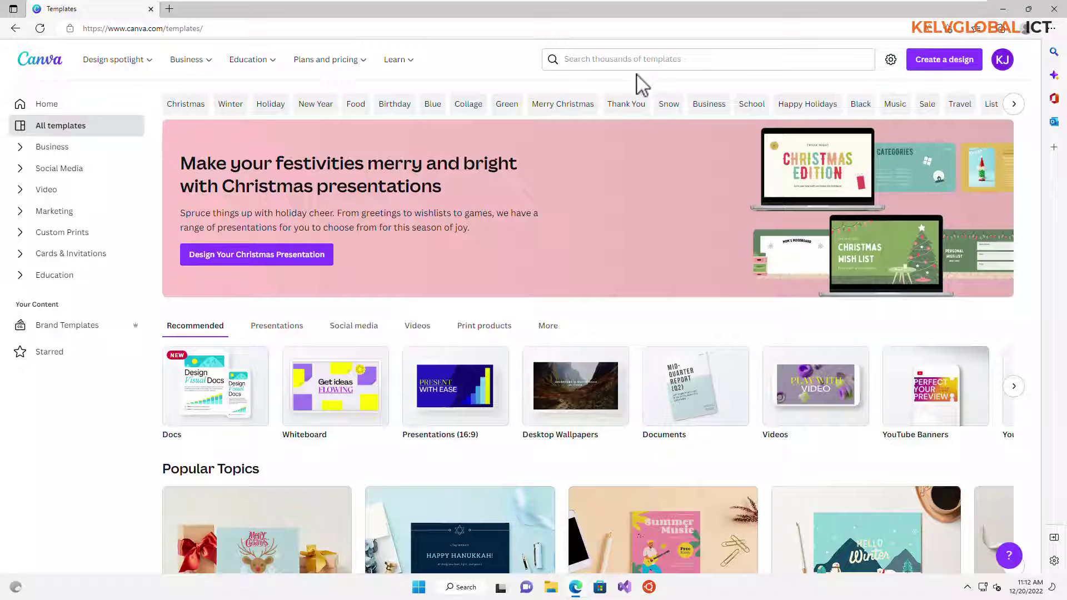
left_click(626, 61)
type("desktop wall")
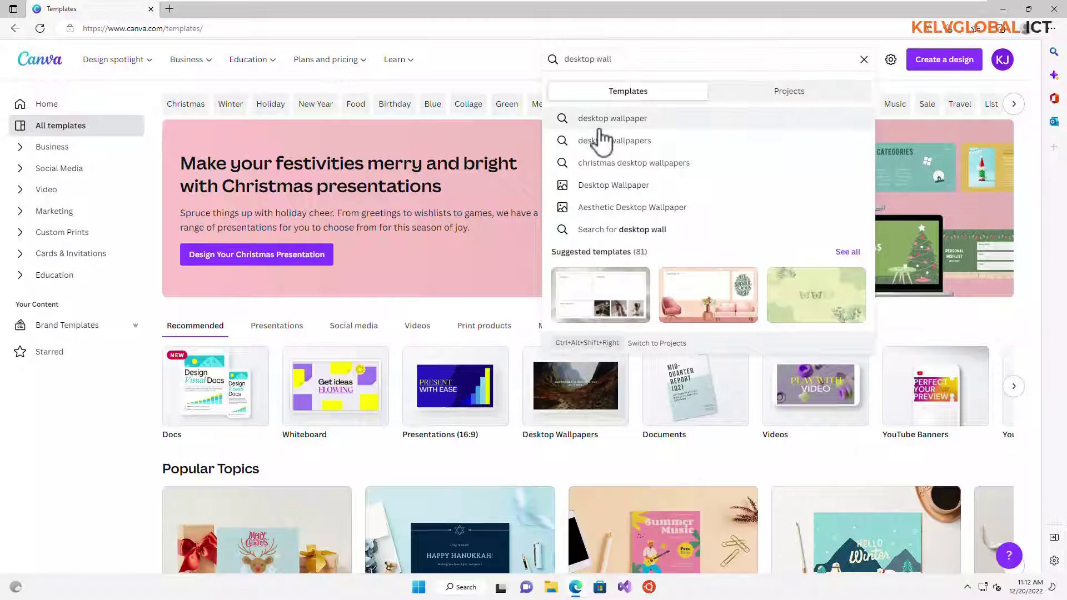
Step: Open the Desktop Wallpaper template results and scroll through the grid
left_click(616, 189)
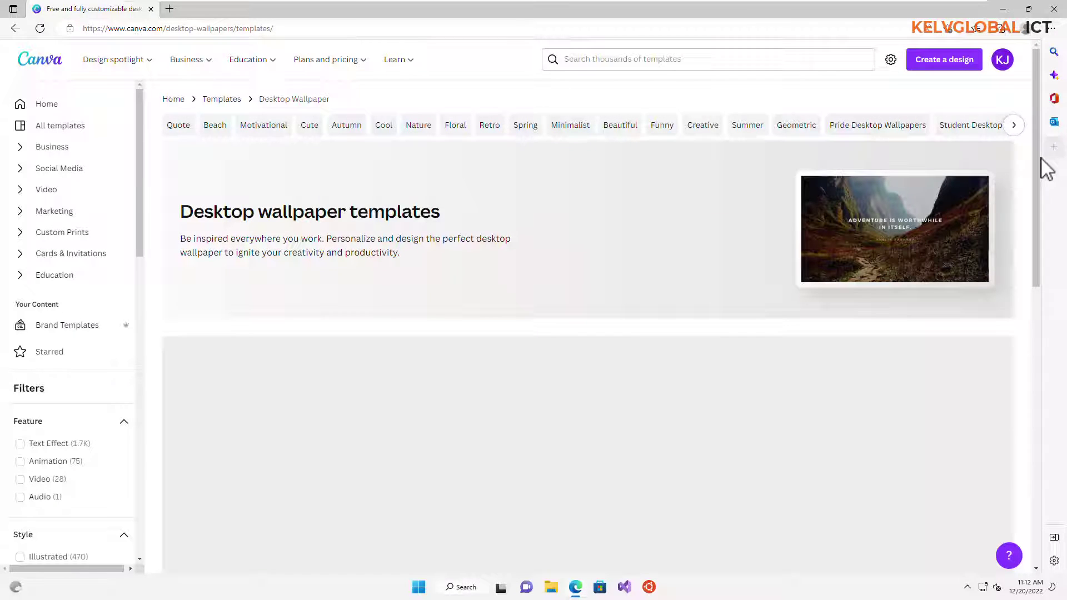
left_click_drag(1037, 159, 1035, 225)
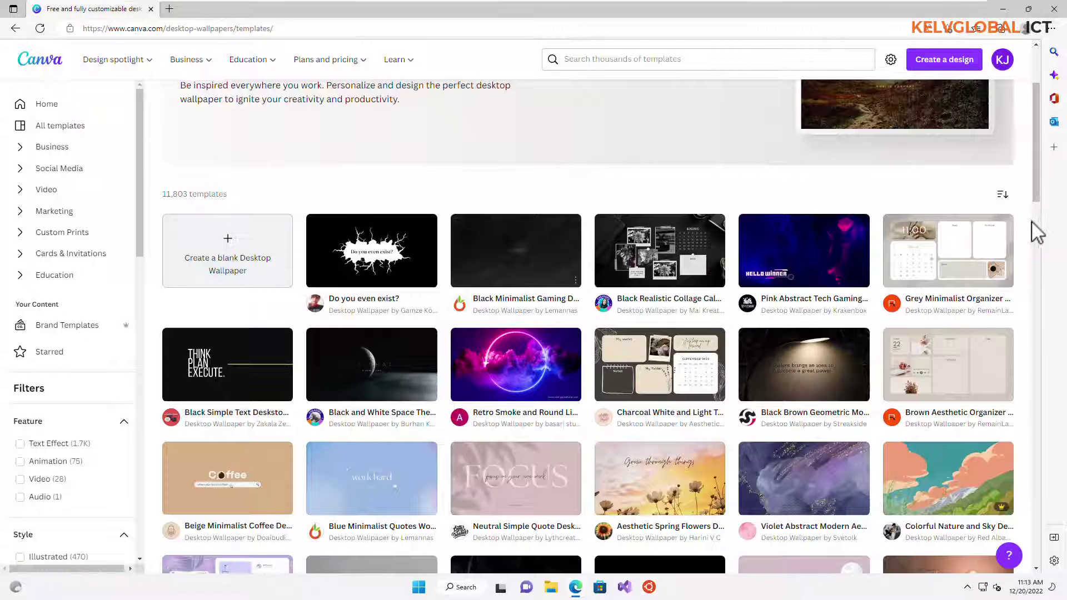
scroll(1037, 233, "down", 4)
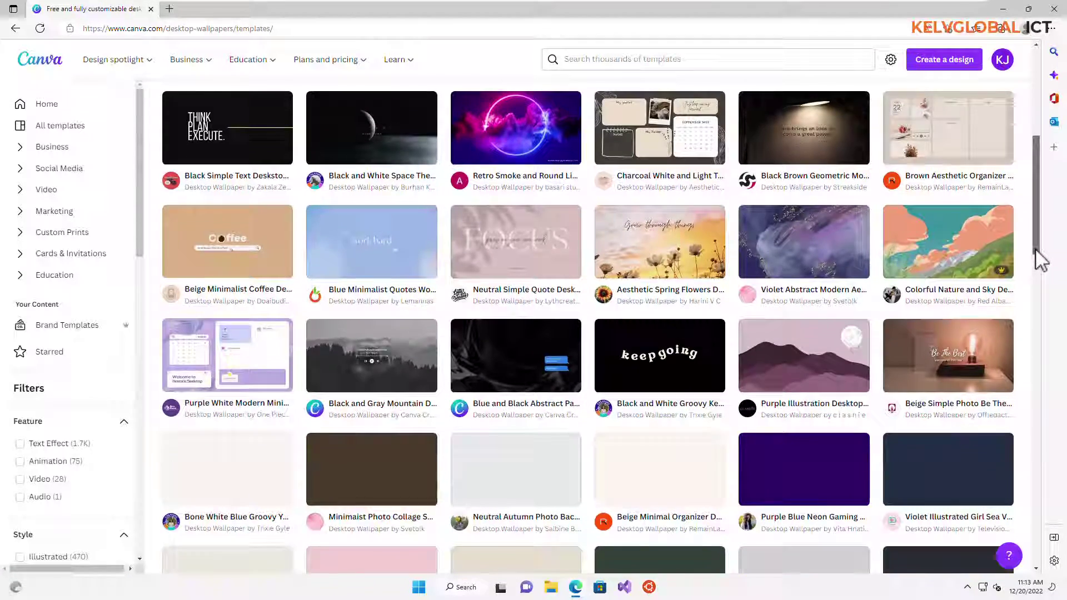
mouse_move(1035, 253)
left_mouse_down()
mouse_move(1034, 428)
mouse_move(1048, 244)
left_mouse_up()
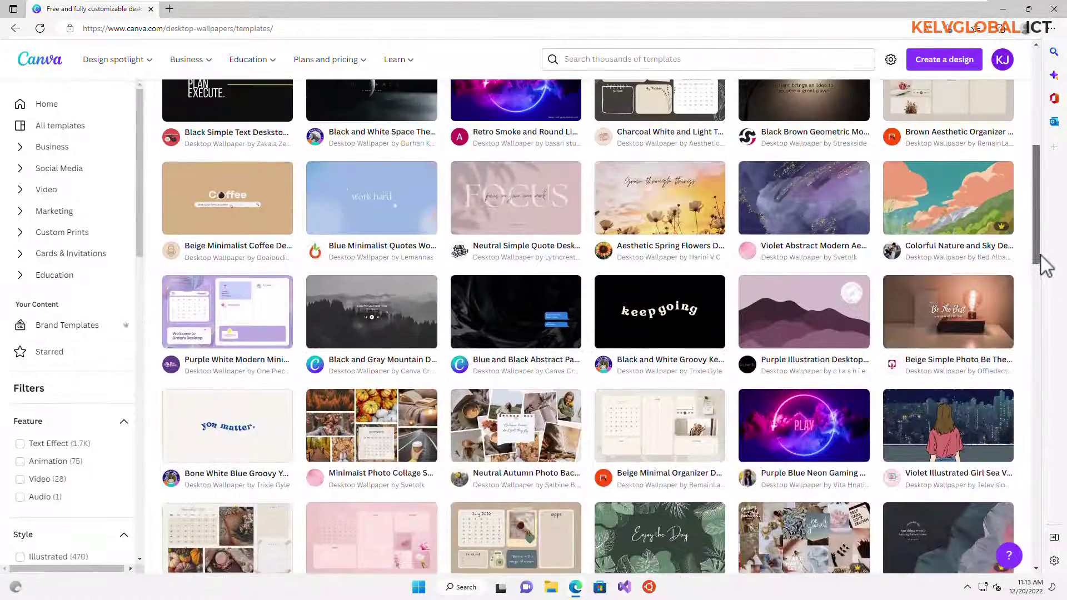
scroll(864, 257, "up", 1)
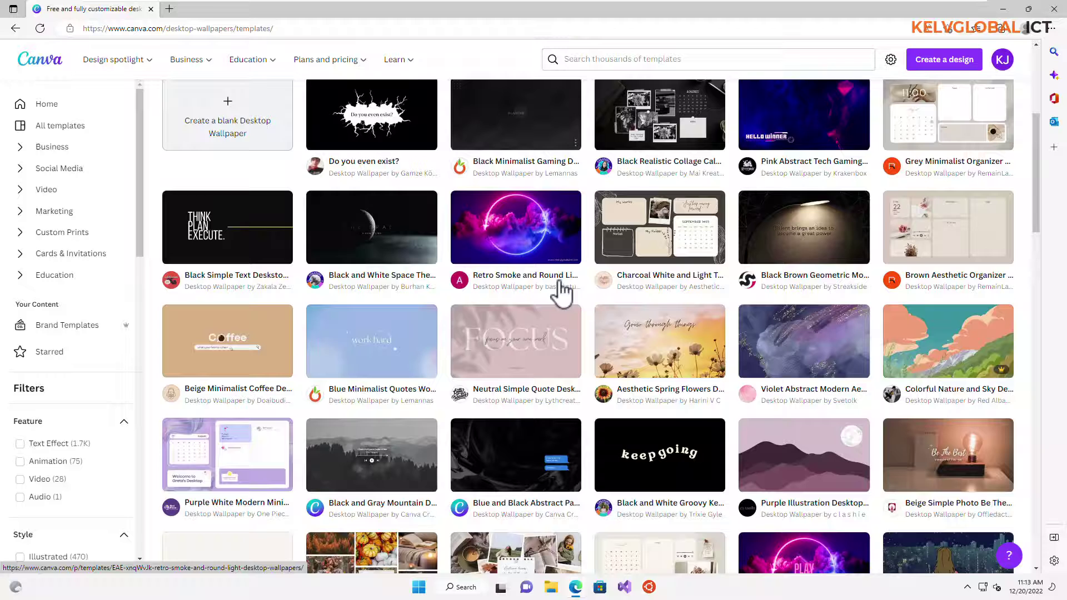
Step: Open the Retro Smoke template, centre its website text and replace it with 'Kelvin Johnson'
left_click(517, 228)
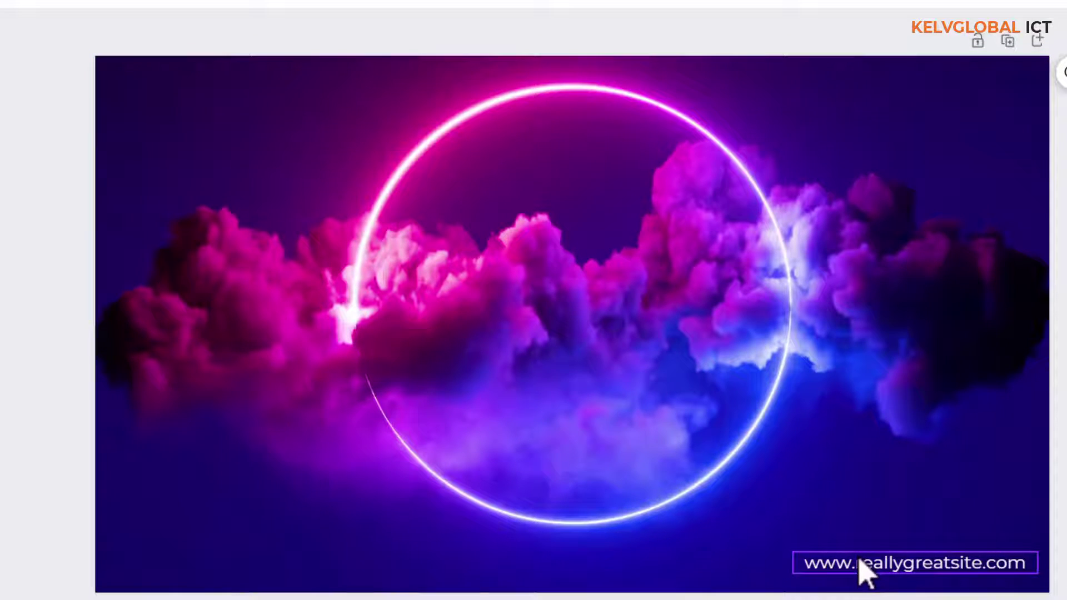
left_click_drag(760, 543, 515, 323)
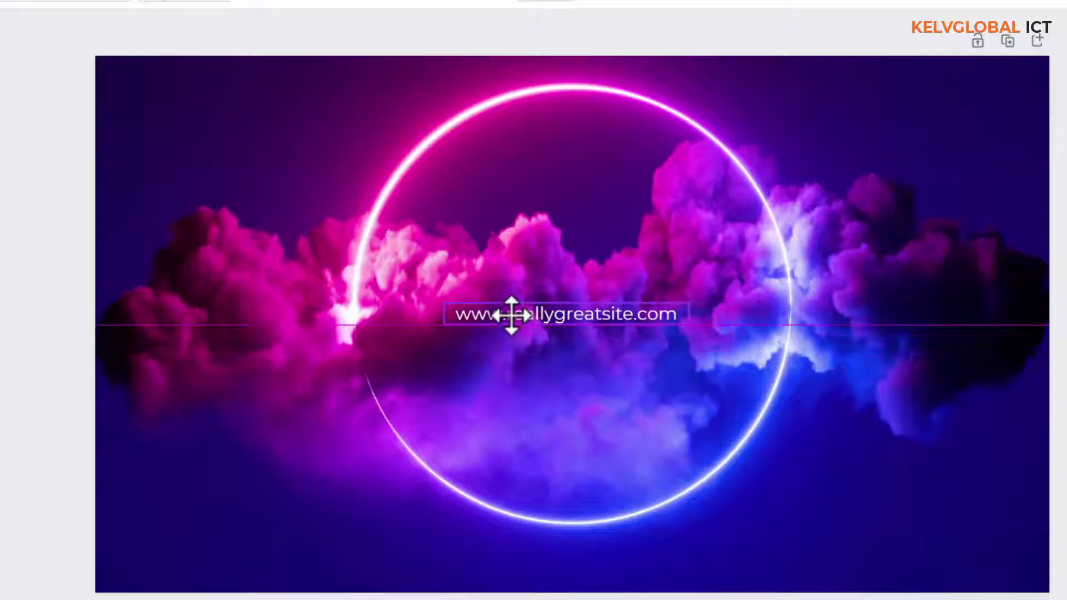
double_click(515, 322)
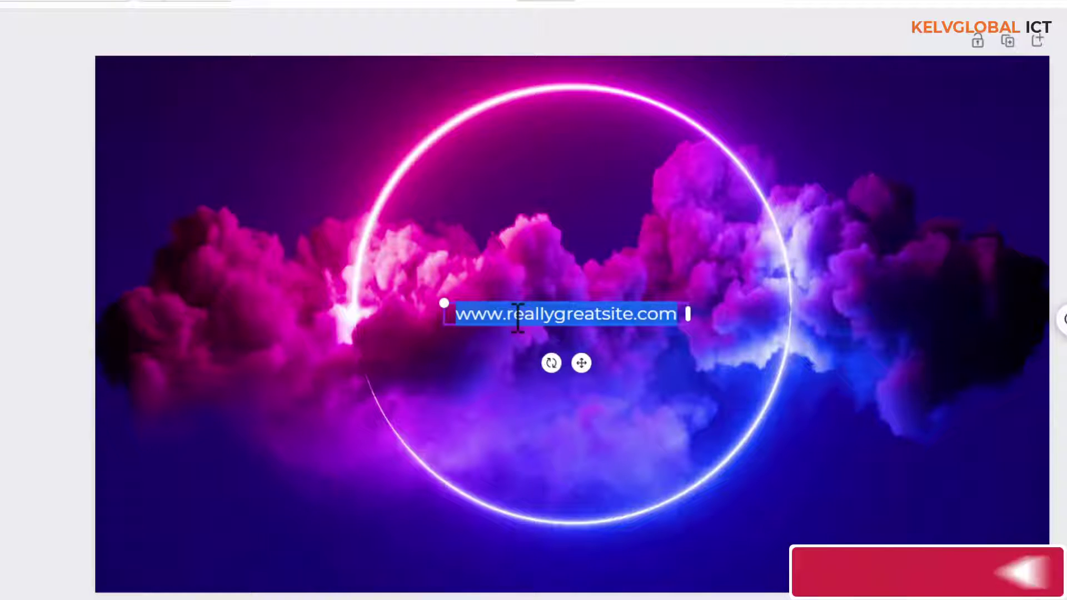
type("Kelvin")
key("BackSpace")
key("BackSpace")
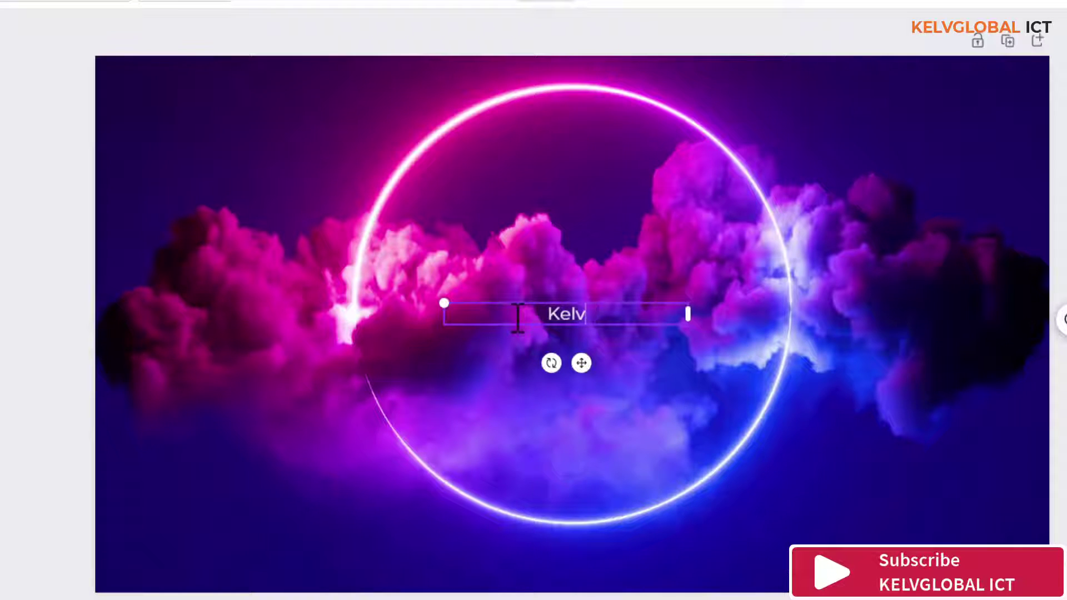
type("lvin")
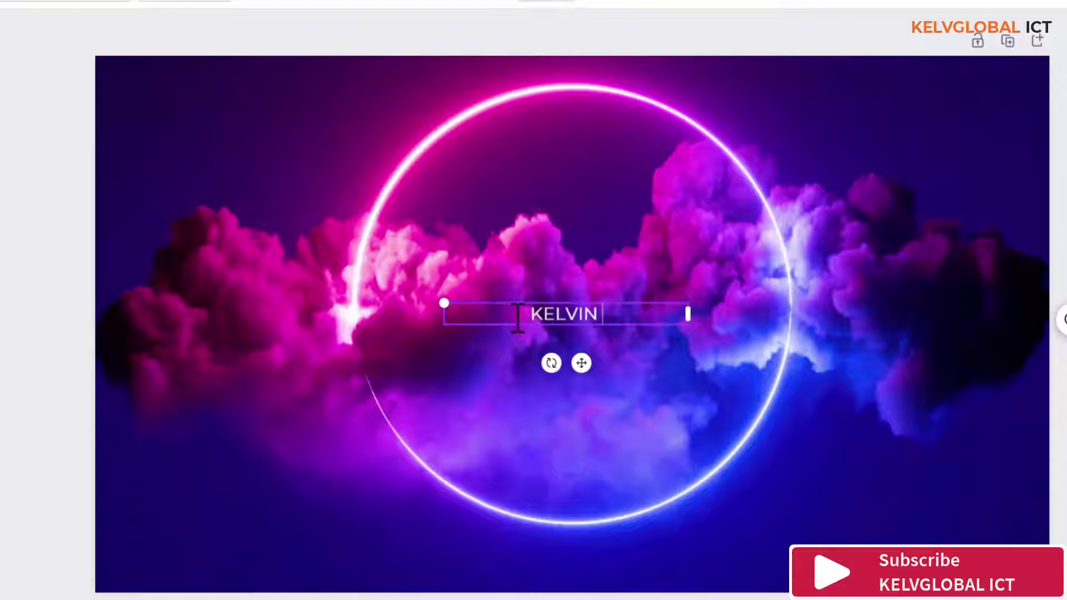
type(" Johnson")
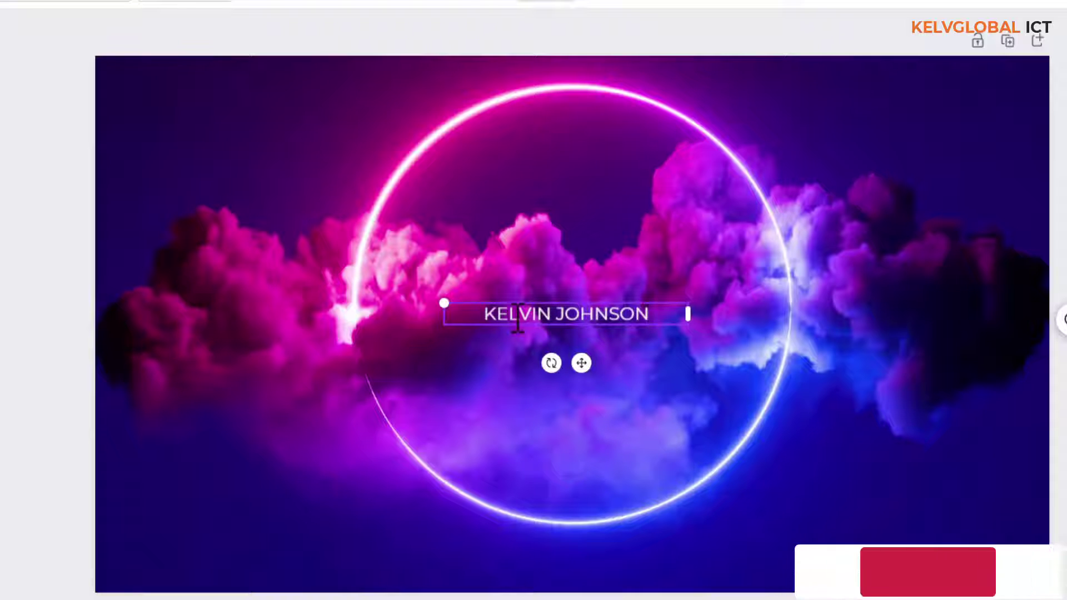
key("ctrl+a")
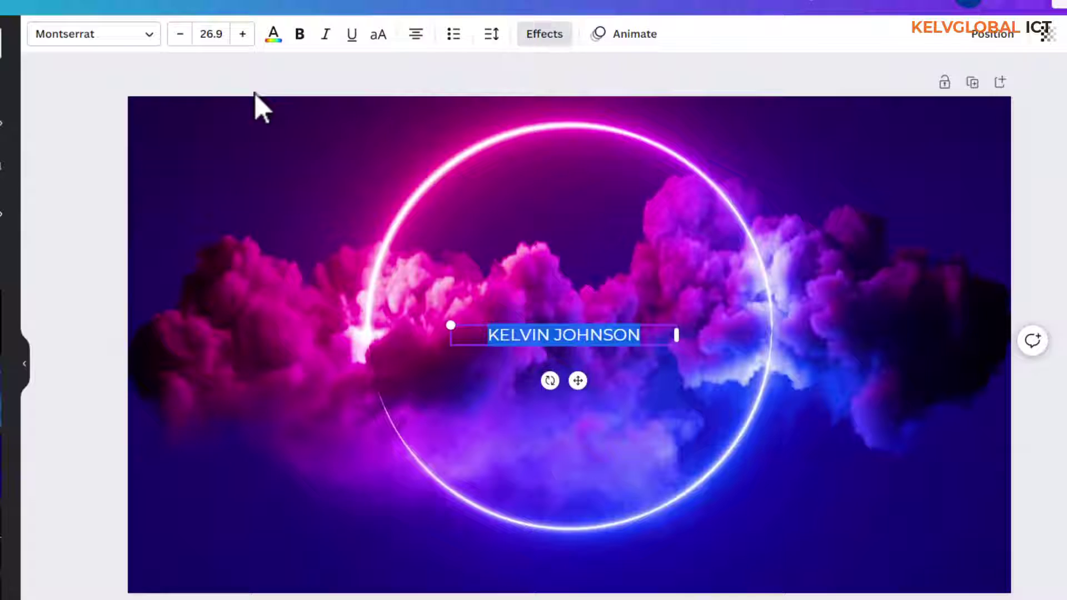
left_click(245, 44)
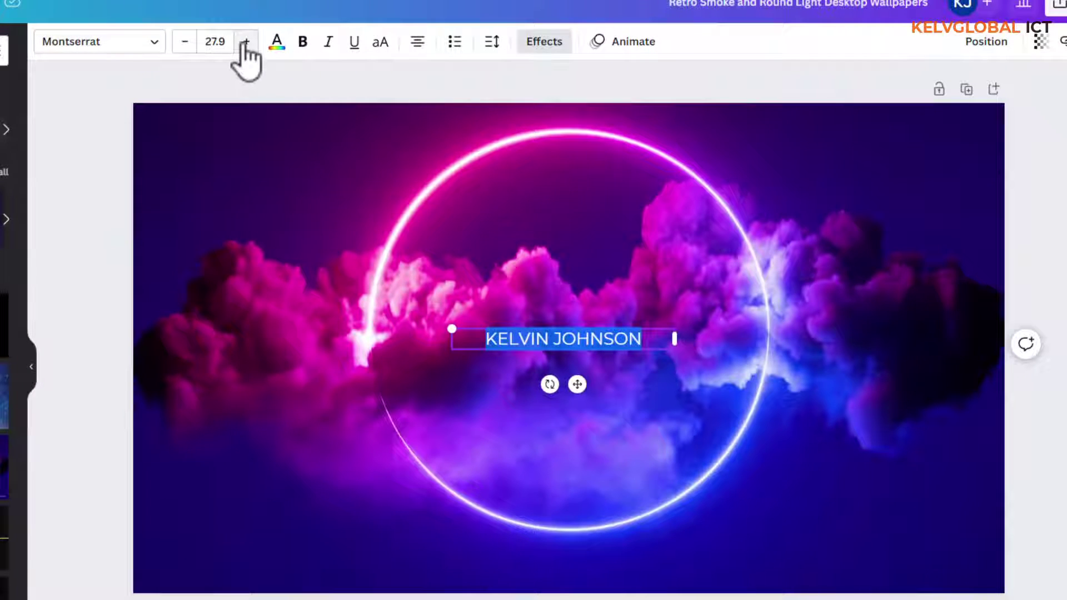
left_click(245, 48)
left_click(213, 42)
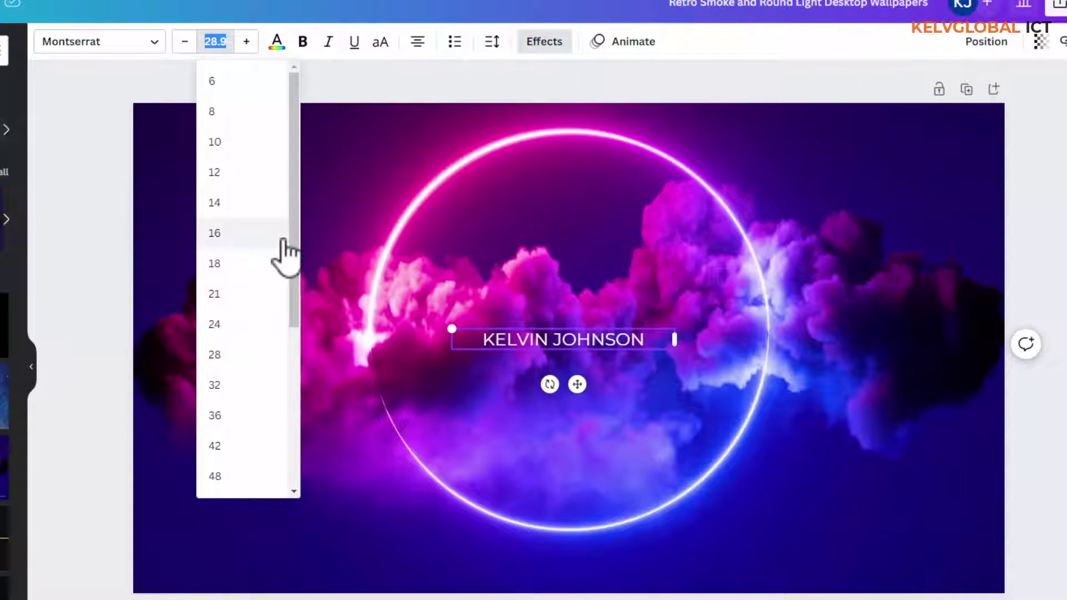
left_click_drag(301, 242, 295, 408)
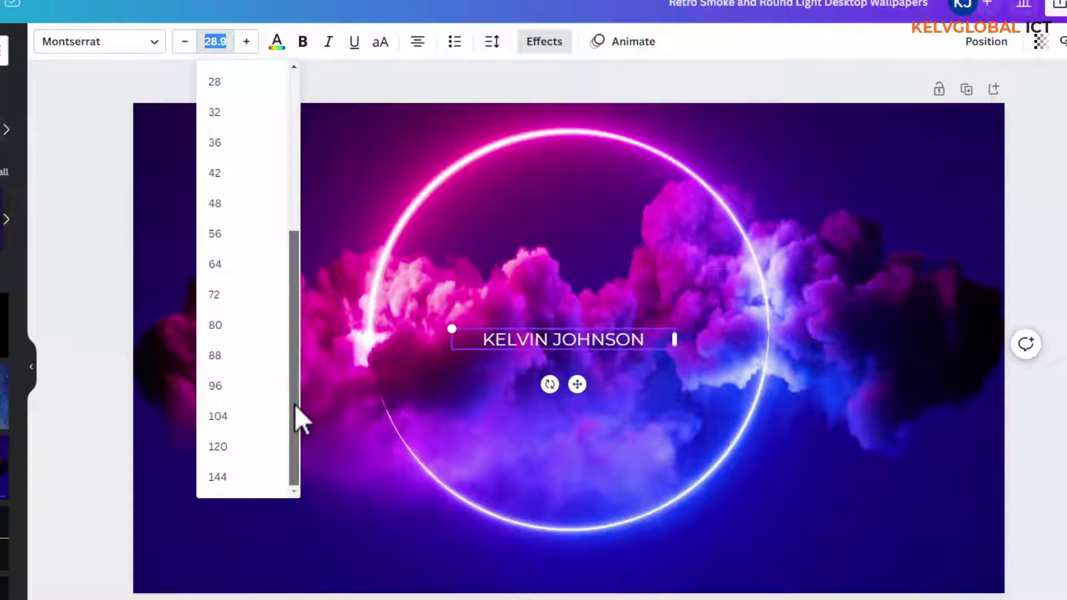
left_click(215, 327)
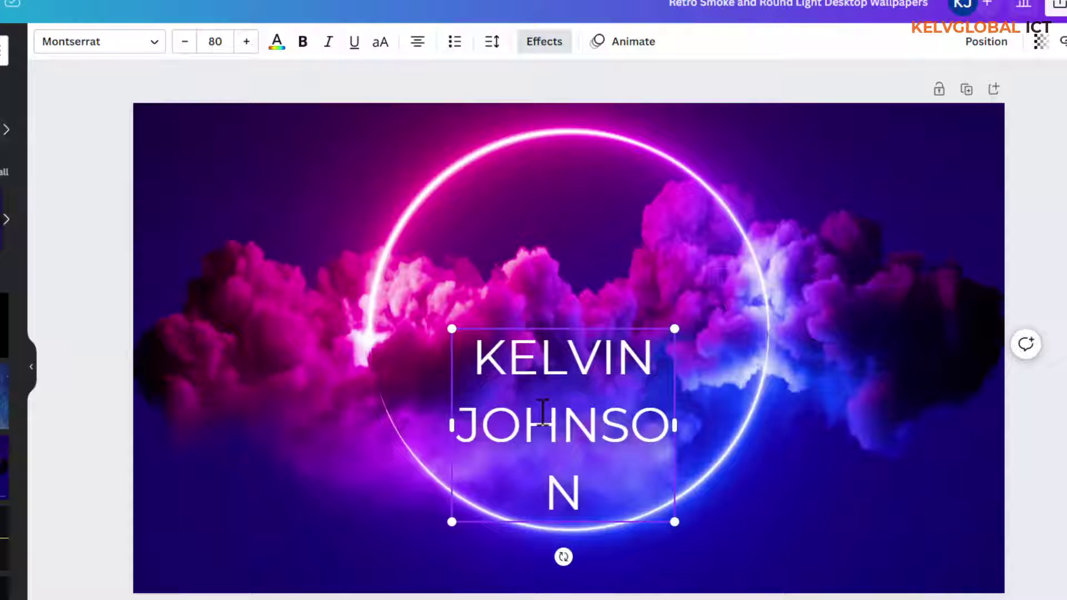
Step: Move the name up inside the glowing ring and set it in the London font
left_click(689, 336)
left_click_drag(620, 375, 628, 246)
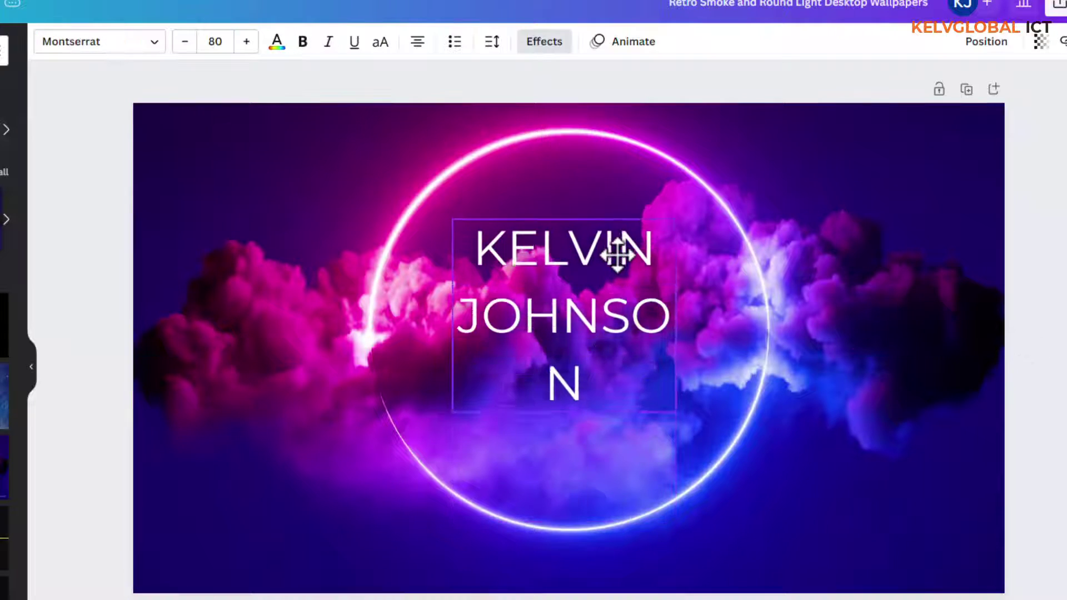
left_click(107, 42)
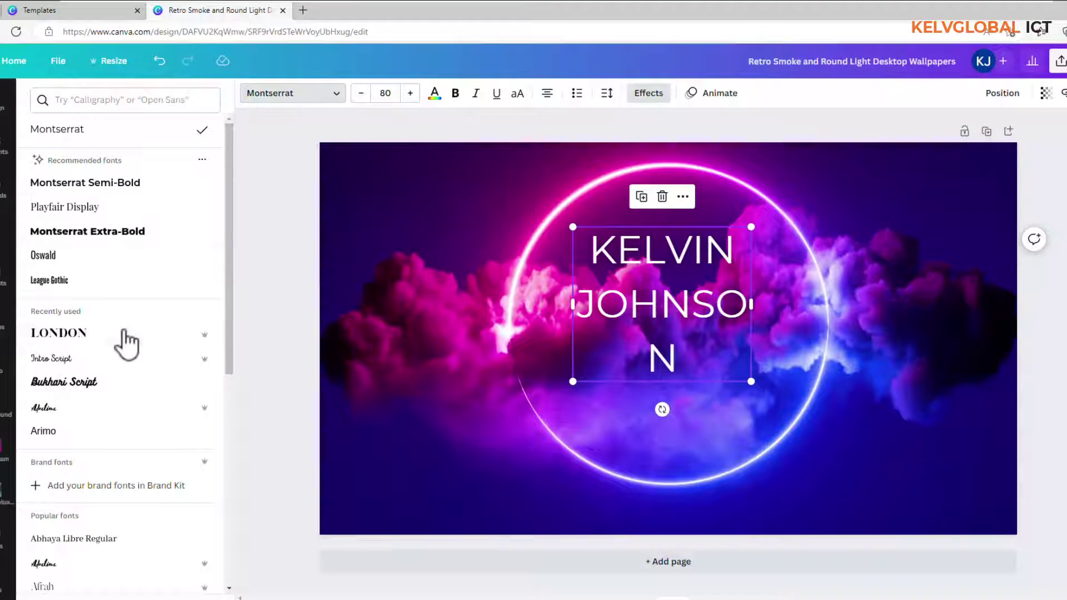
left_click(101, 336)
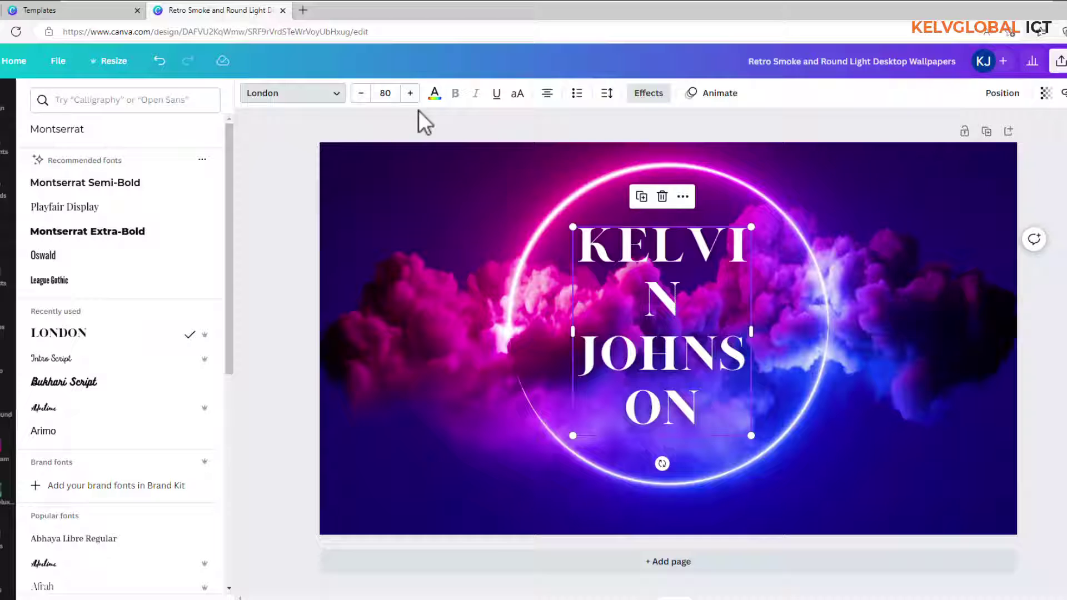
left_click(689, 317)
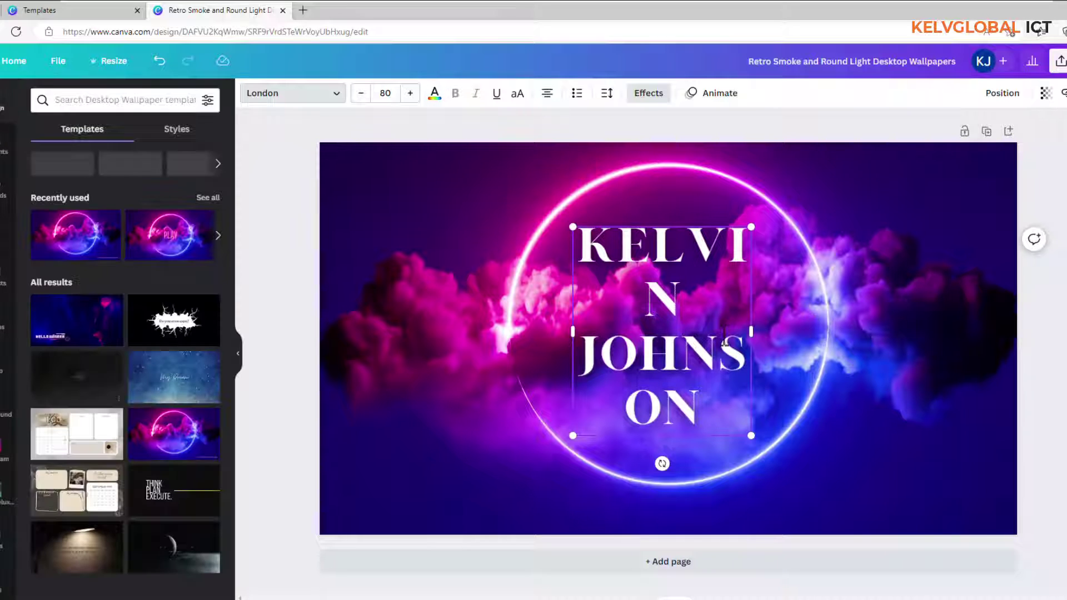
left_click(781, 331)
left_click(677, 344)
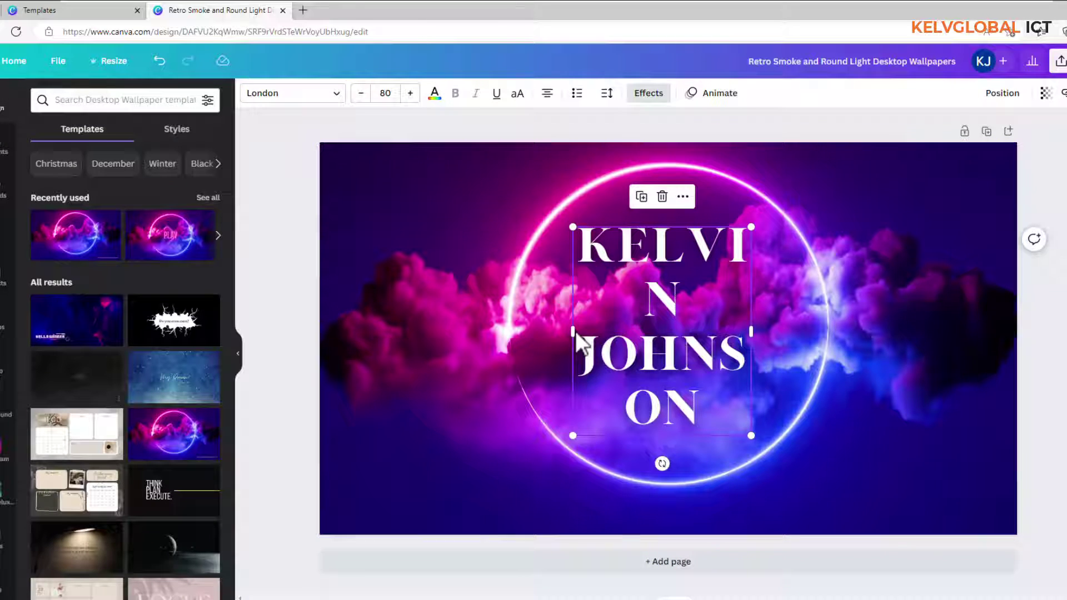
left_click_drag(573, 332, 432, 332)
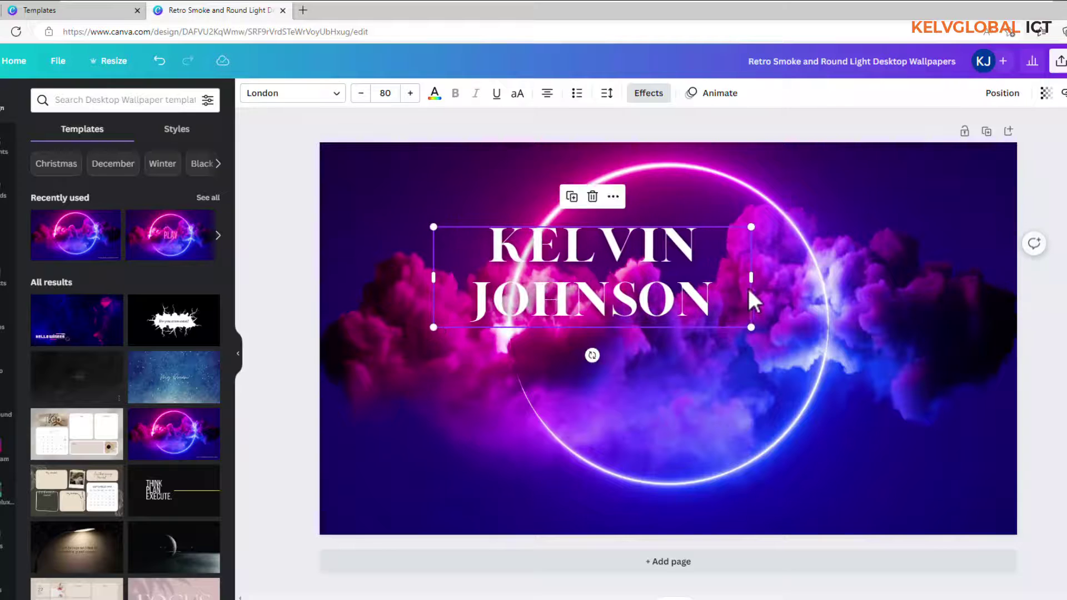
left_click_drag(849, 276, 895, 279)
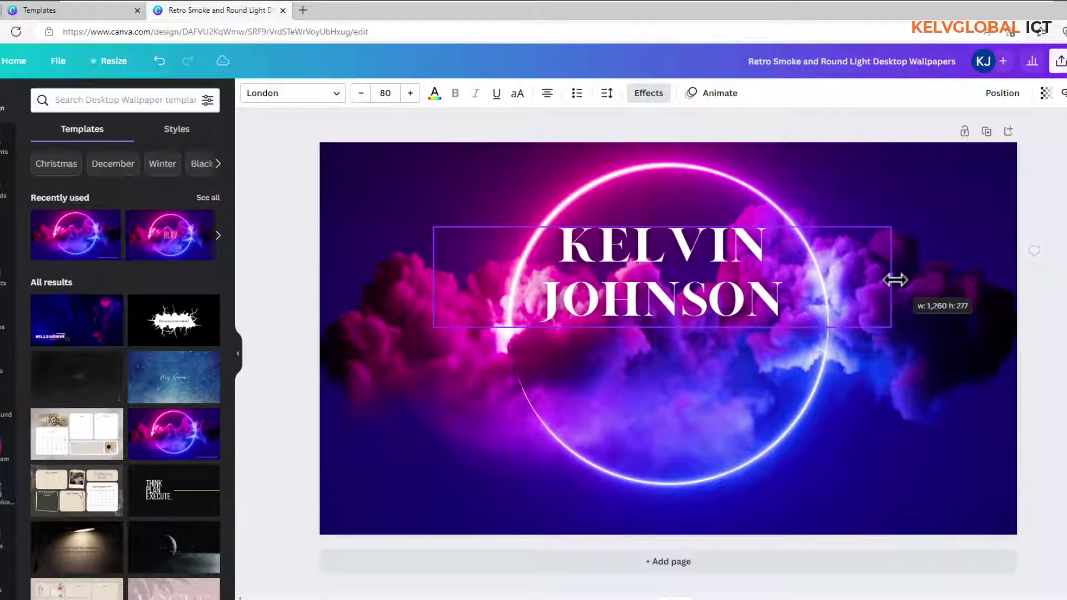
left_click_drag(741, 305, 745, 362)
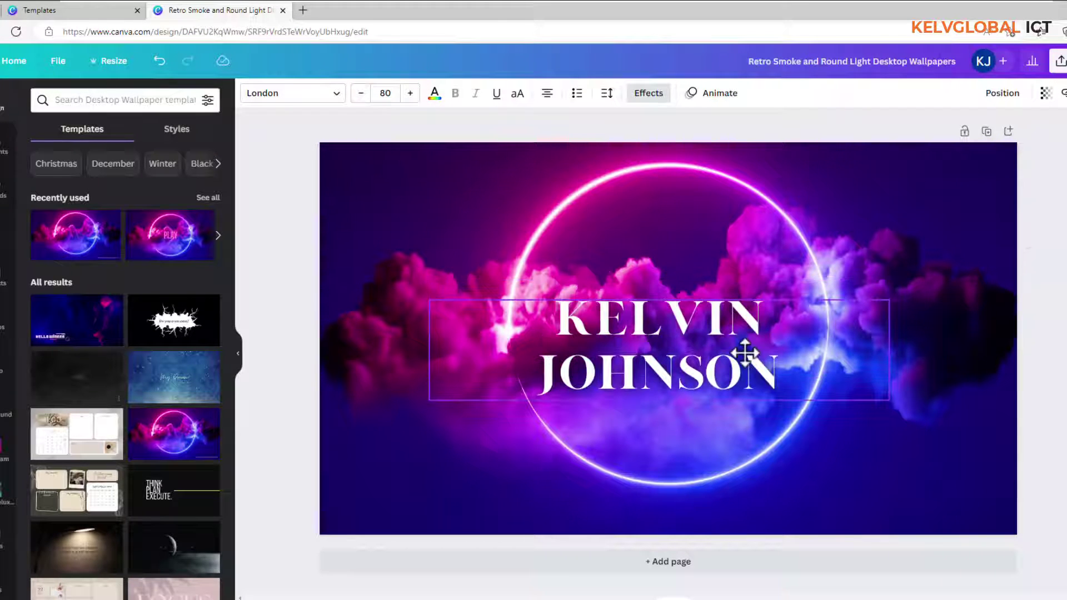
Step: Increase the line spacing and nudge the name up to centre it in the ring
left_click(606, 93)
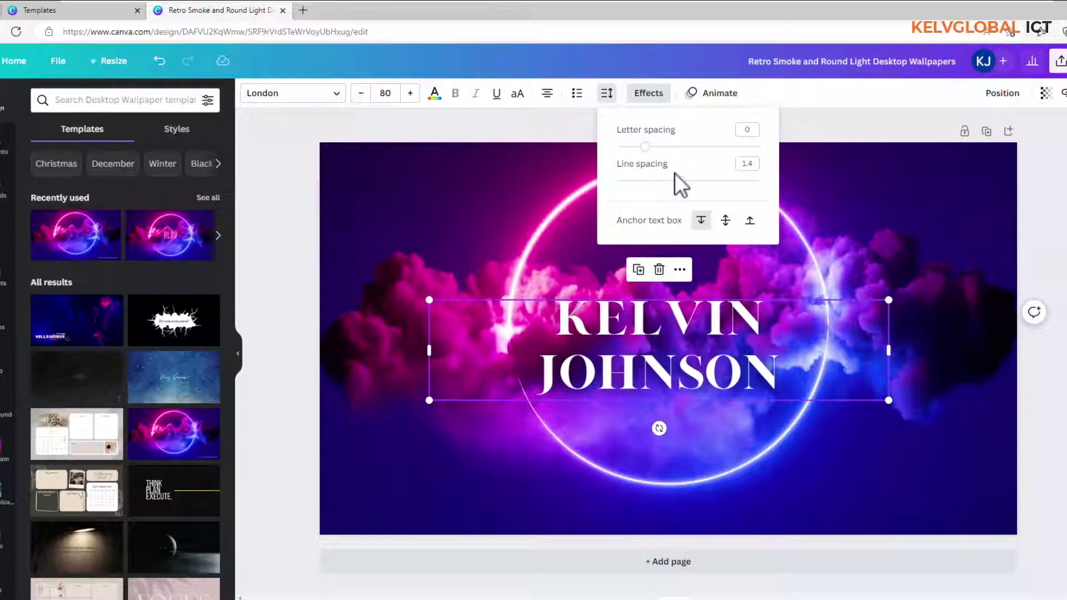
left_click_drag(681, 180, 748, 180)
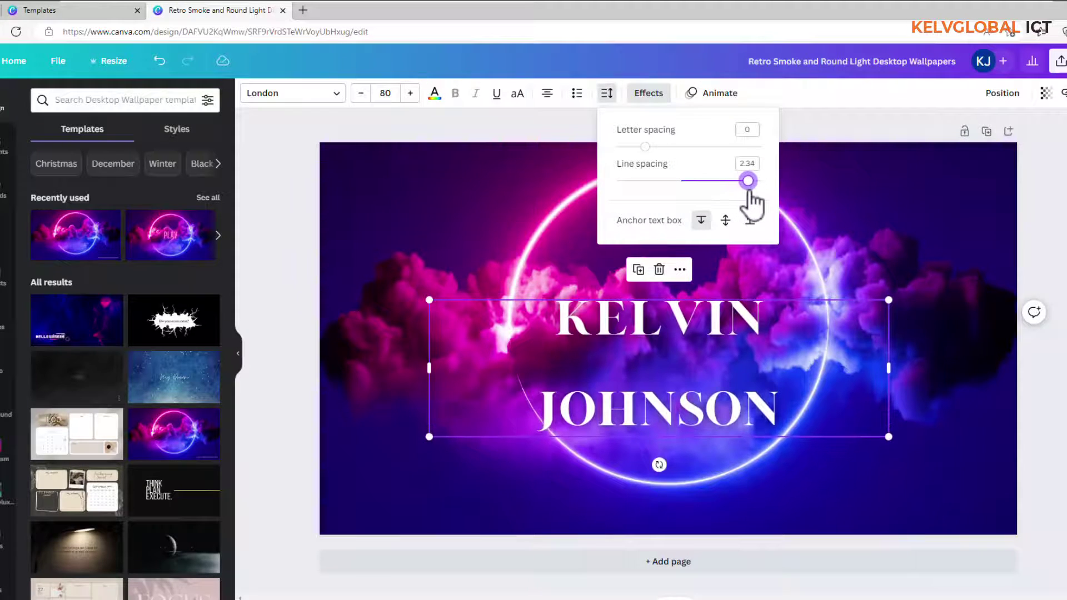
left_click(888, 243)
left_click(772, 291)
left_click_drag(772, 290, 767, 274)
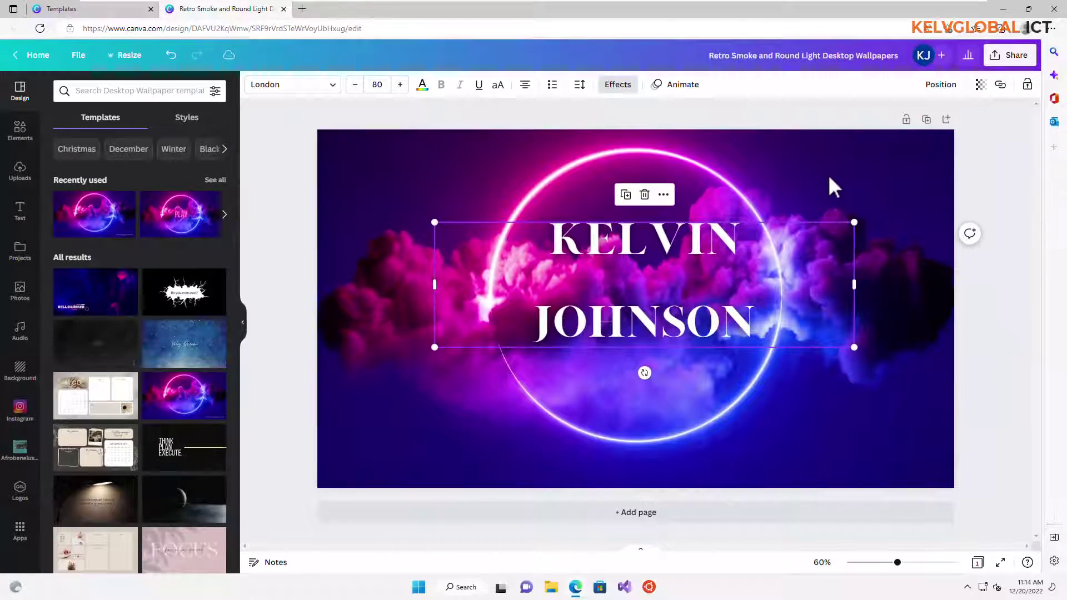
Step: Download the wallpaper through Share > Download as a PNG file
left_click(828, 175)
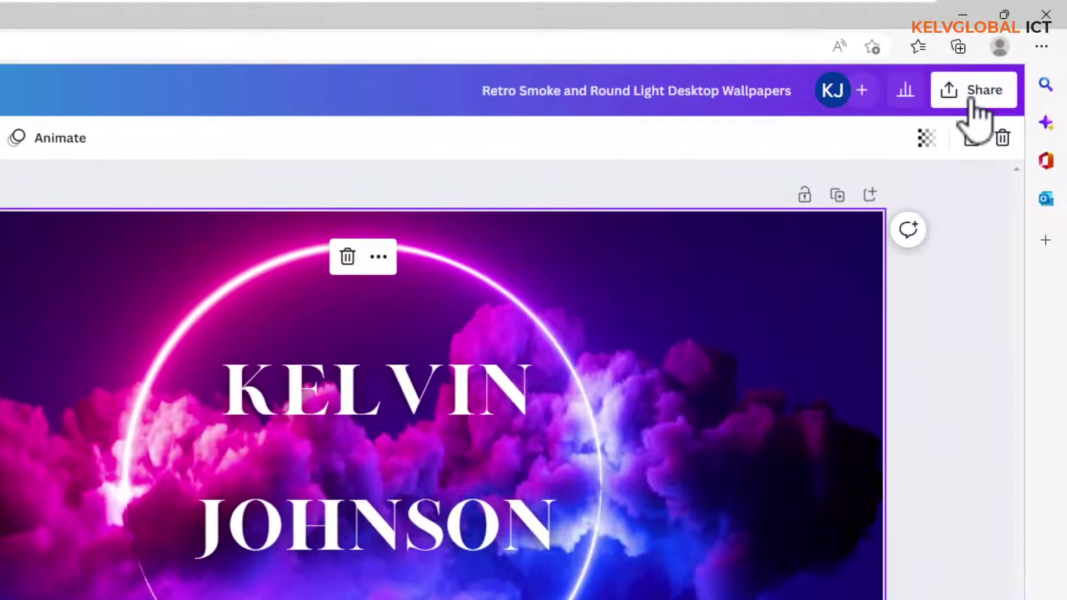
left_click(970, 101)
left_click(733, 489)
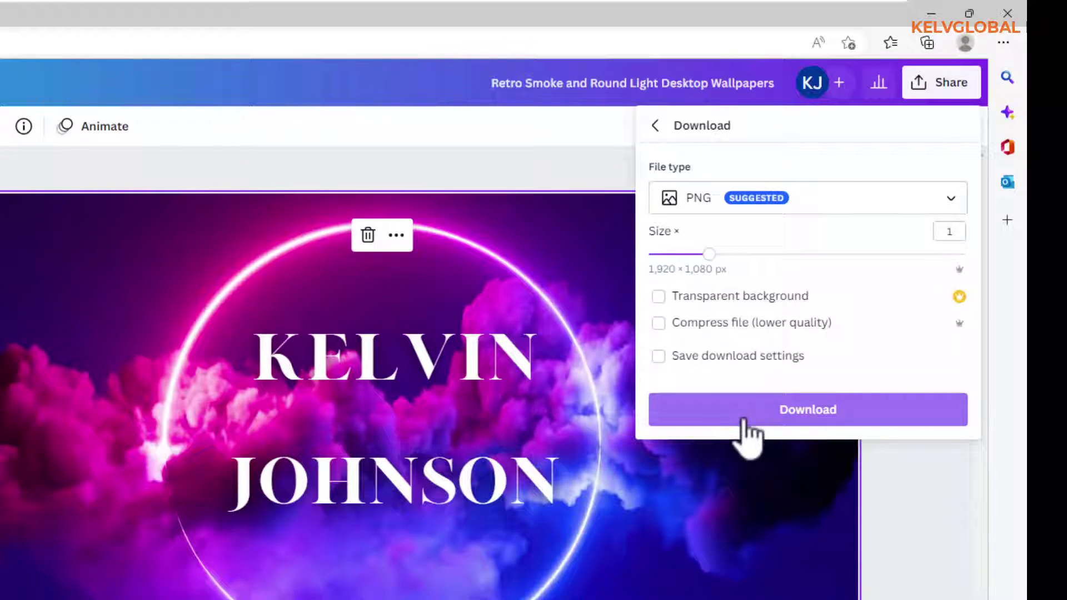
left_click(764, 423)
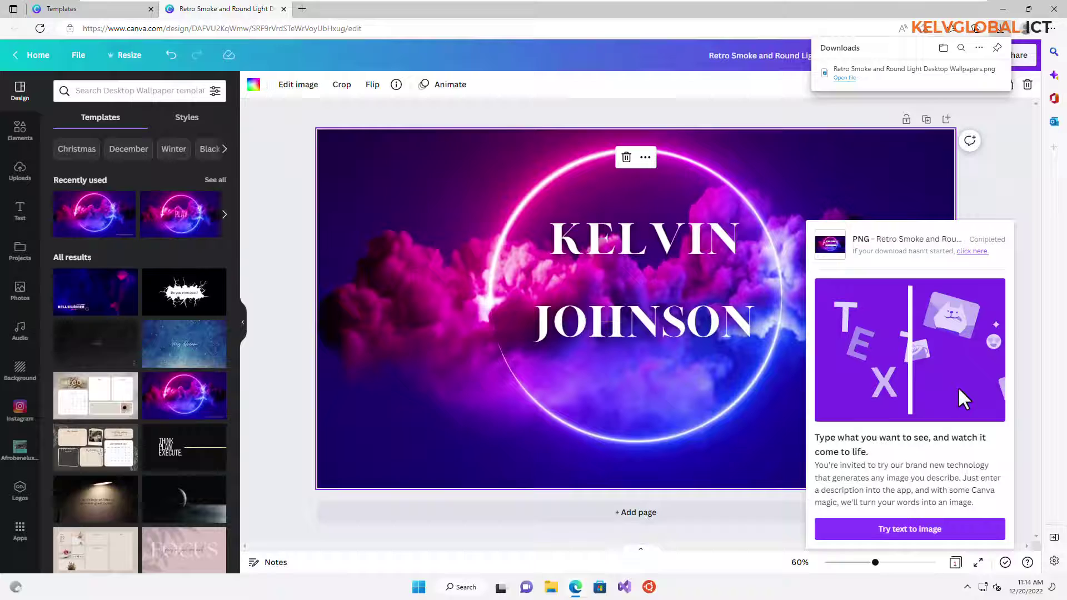
Step: Set the downloaded PNG in the Downloads folder as the desktop background, then minimize the browser
left_click(944, 66)
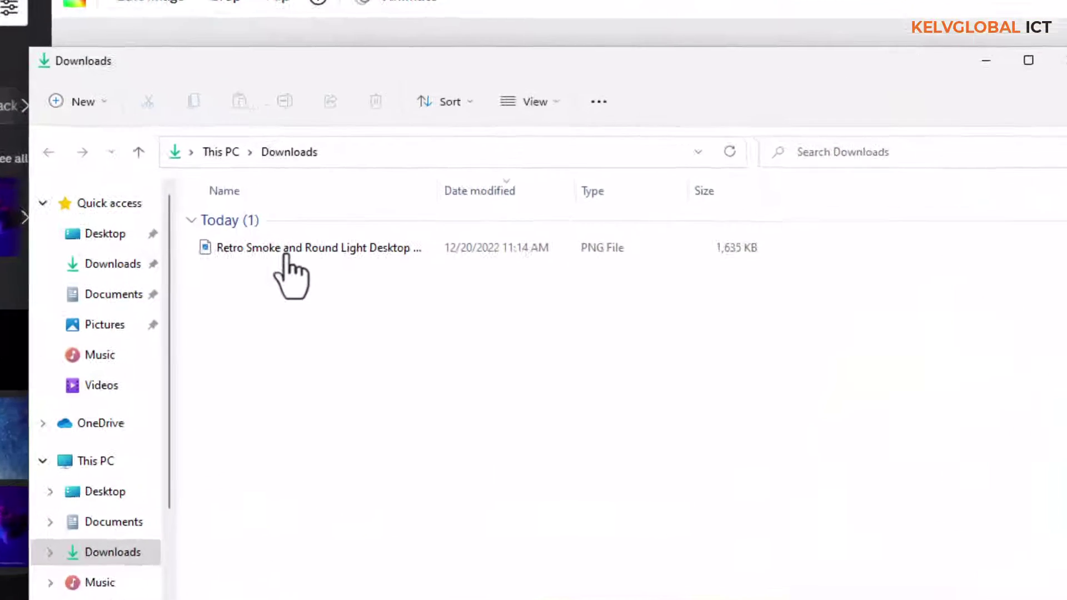
left_click(377, 236)
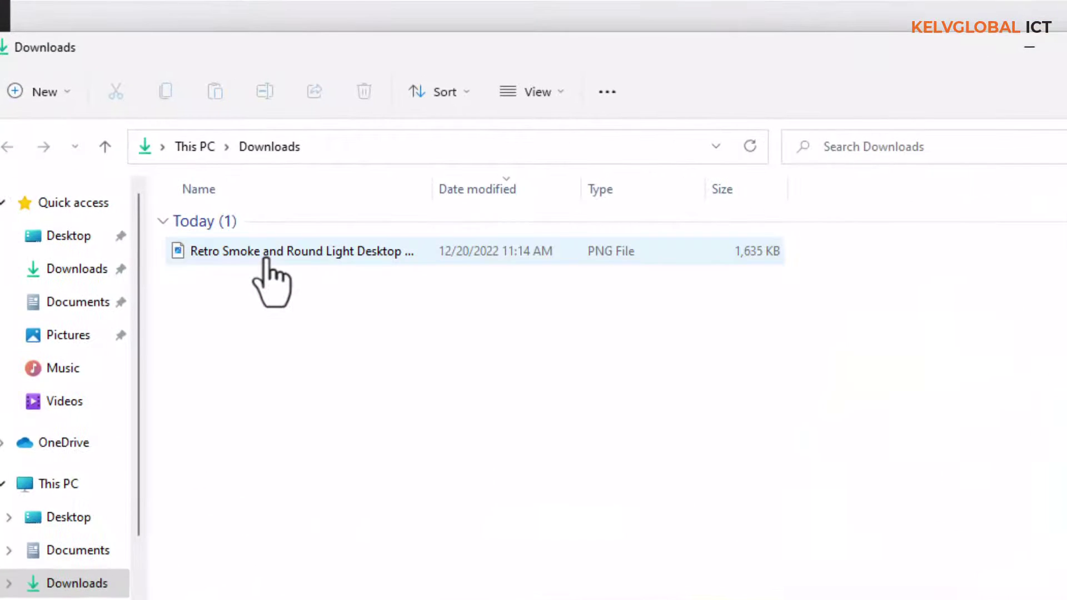
left_click(267, 256)
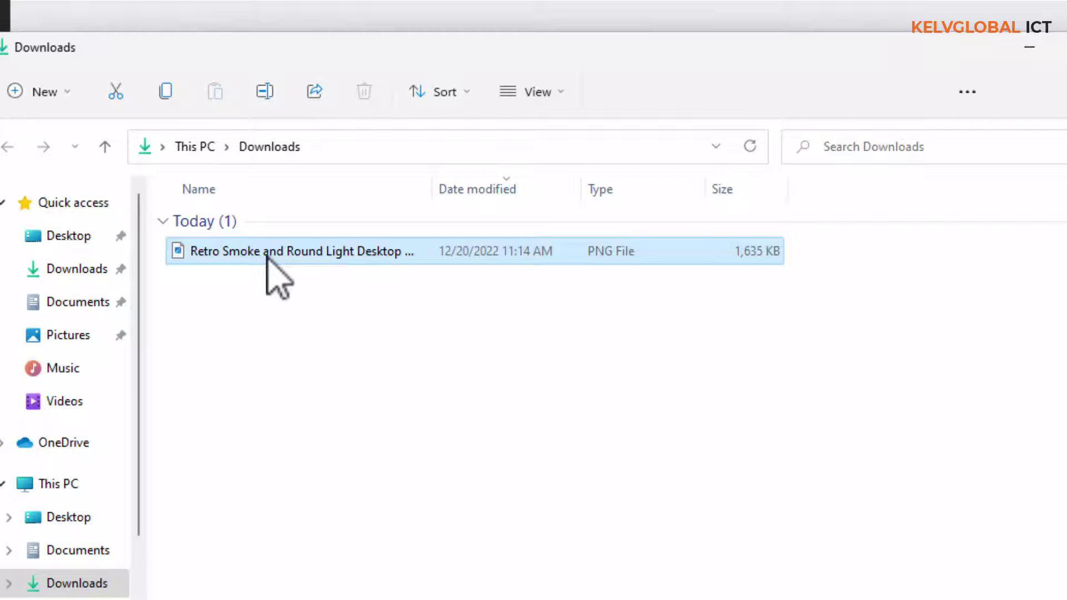
right_click(267, 256)
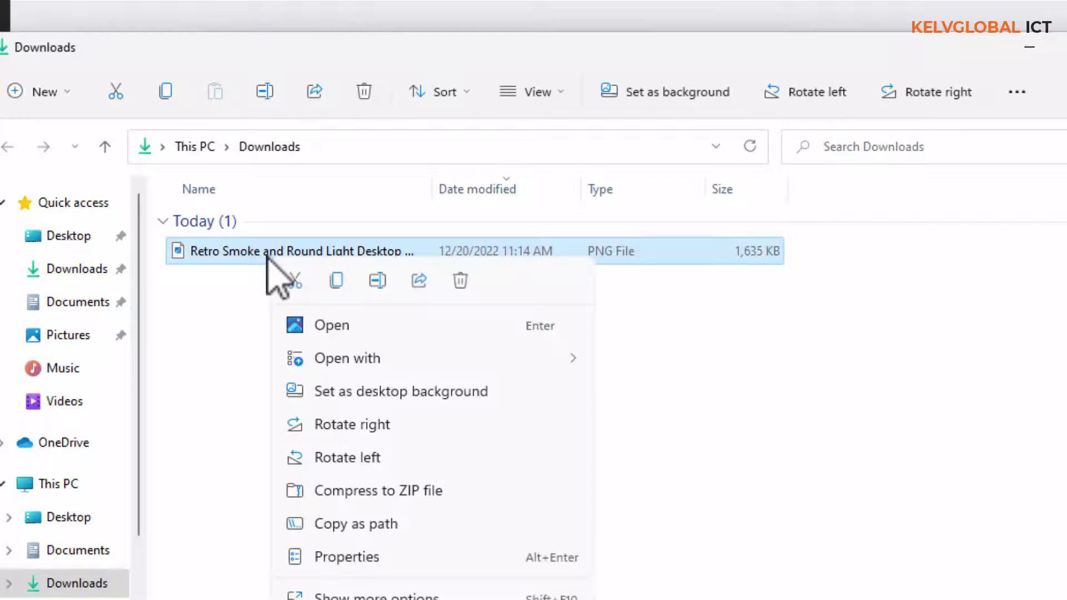
left_click(341, 391)
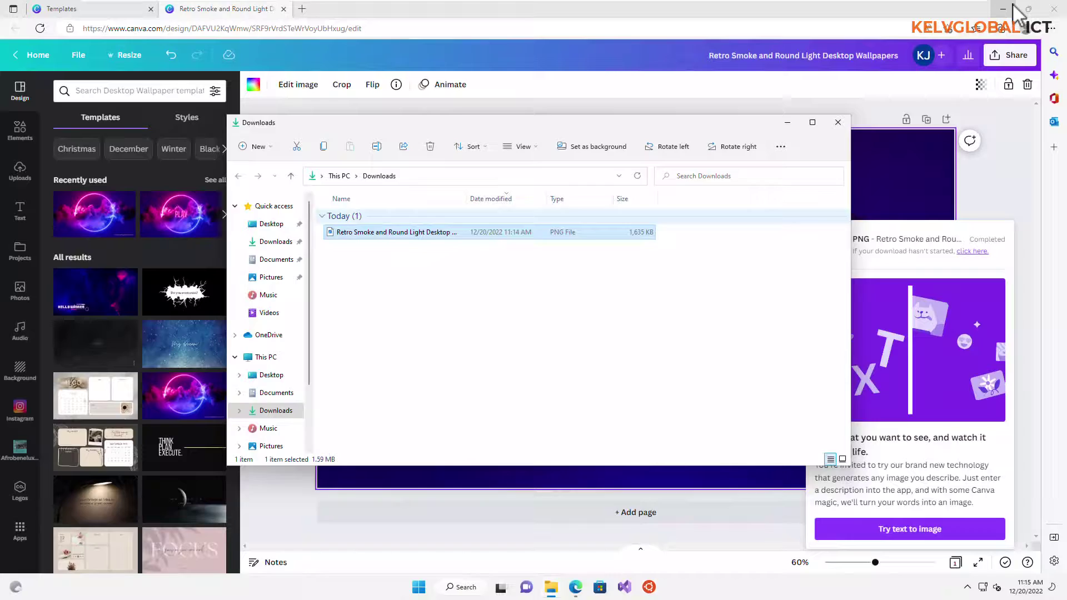
left_click(1005, 8)
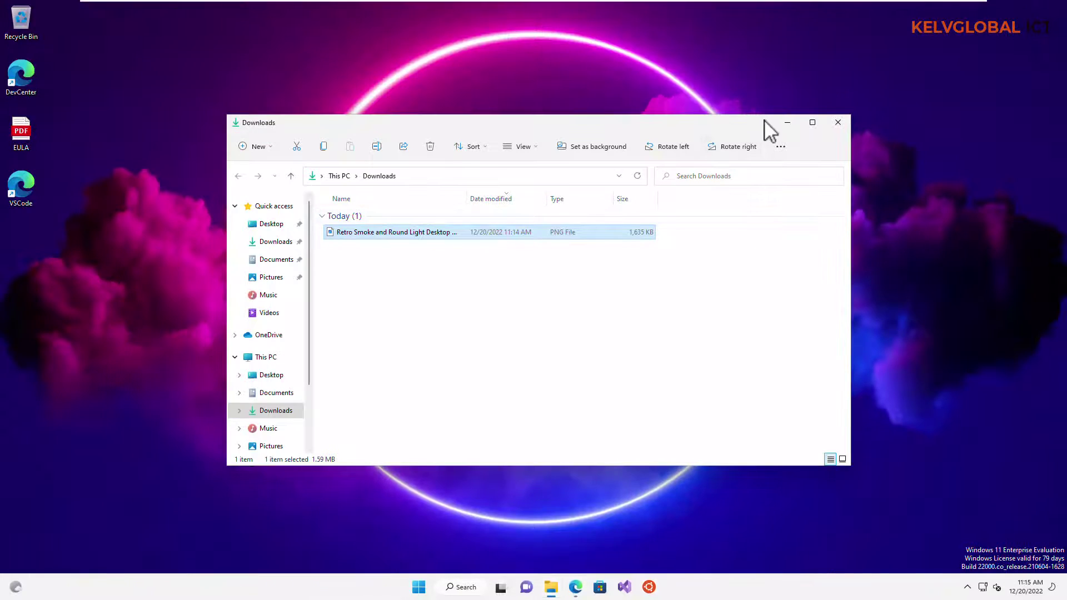
Step: Minimize the File Explorer Downloads window to reveal the new wallpaper
left_click(784, 123)
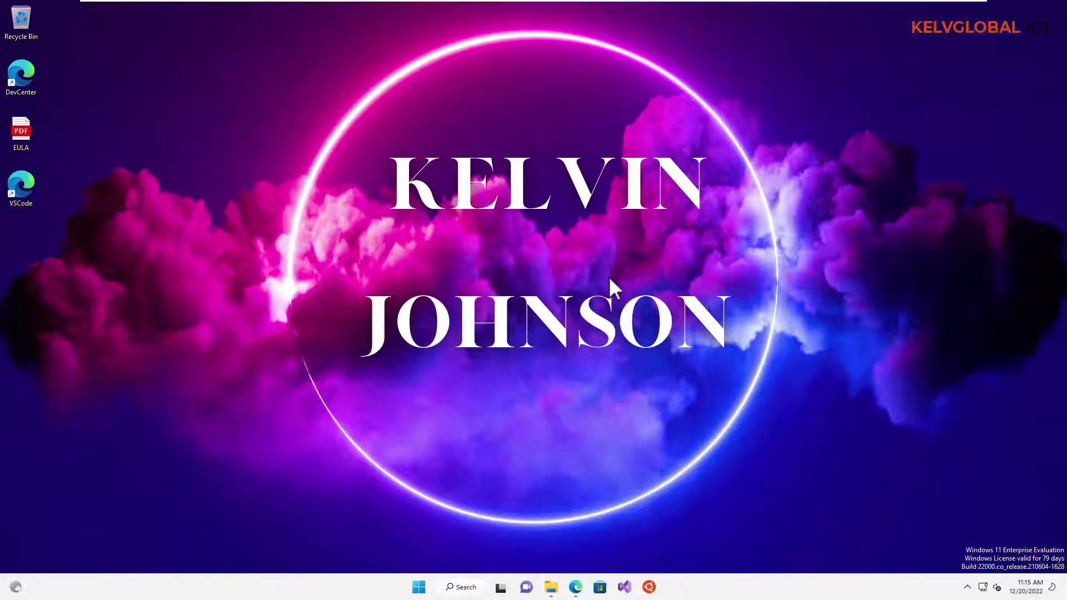